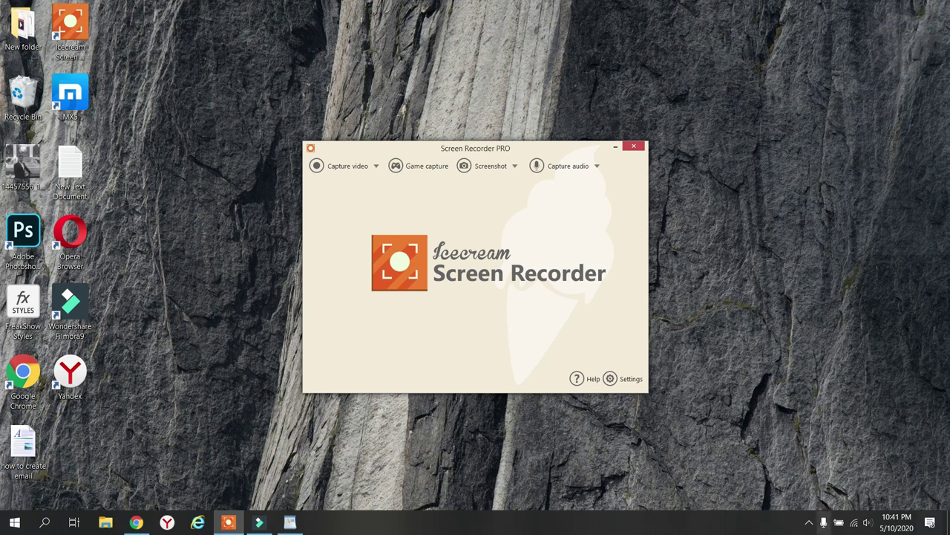
- Review the video capture modes, including the area sizes offered for recording around the mouse
{"action": "left_click", "coordinate": [376, 166]}
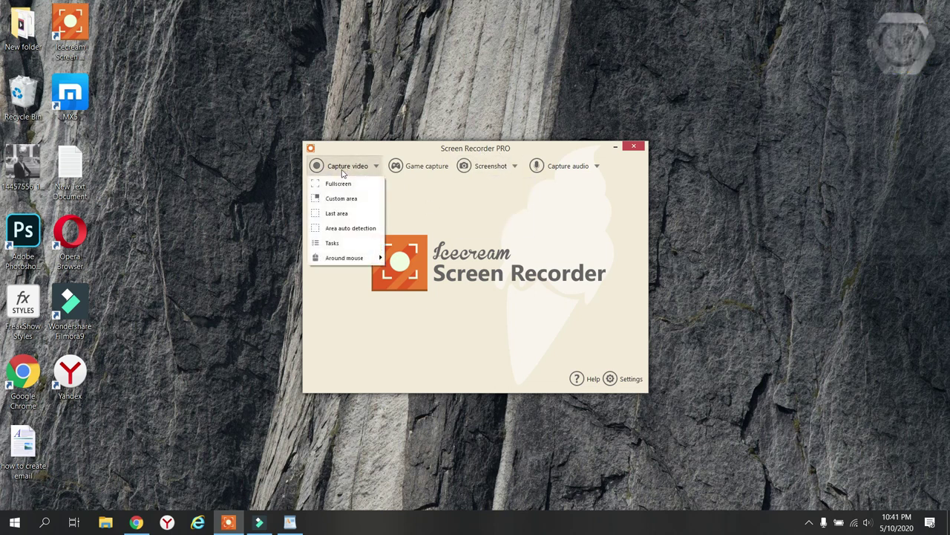
{"action": "mouse_move", "coordinate": [522, 175]}
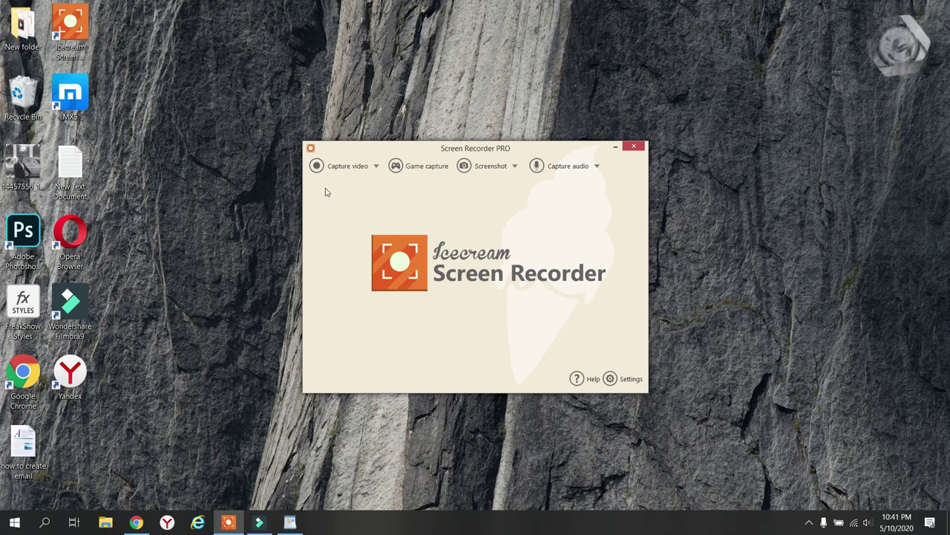
{"action": "mouse_move", "coordinate": [373, 177]}
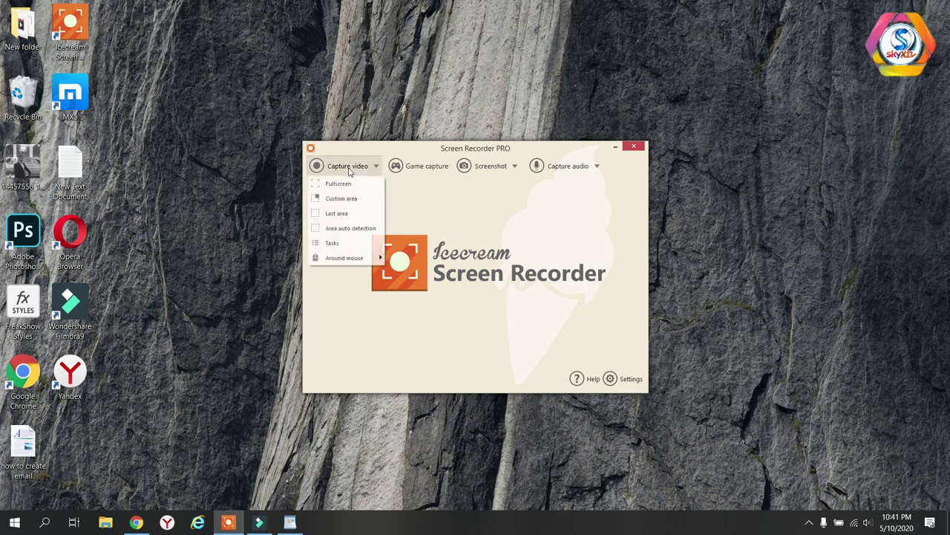
{"action": "mouse_move", "coordinate": [346, 181]}
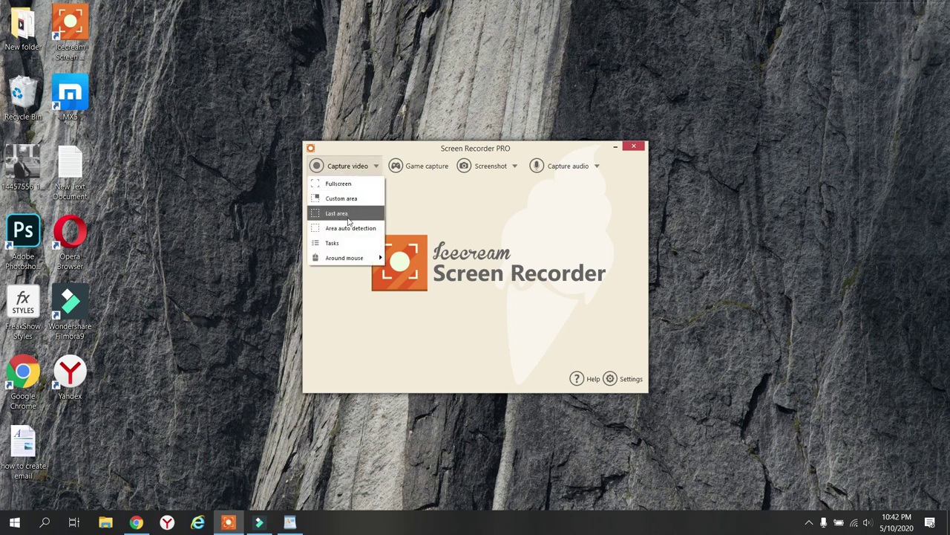
{"action": "mouse_move", "coordinate": [343, 258]}
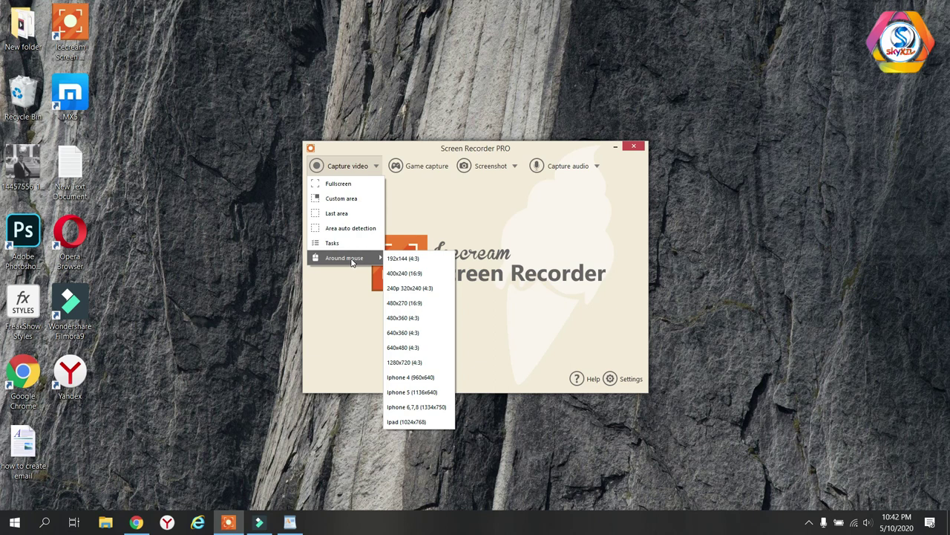
{"action": "left_click", "coordinate": [405, 190]}
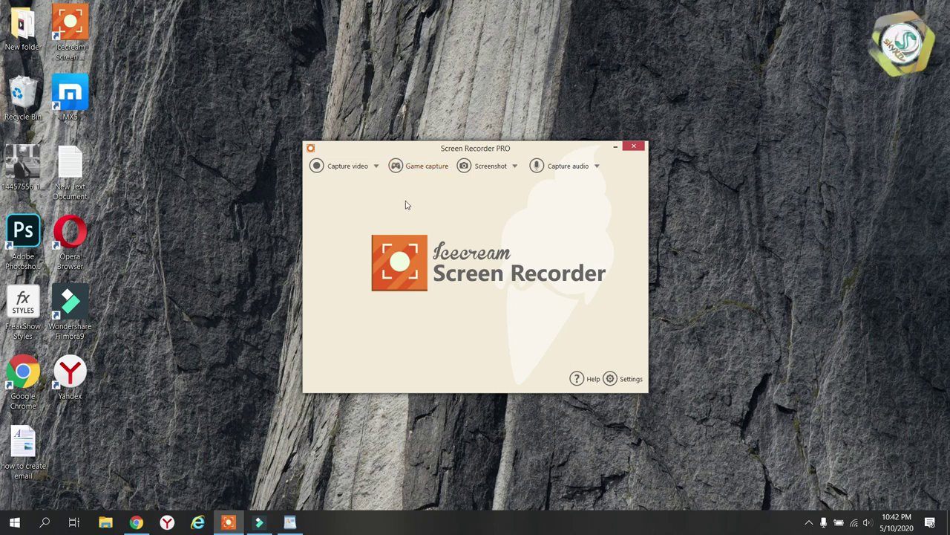
- Open the game capture mode, review its quality and codec choices, and return to the main screen
{"action": "left_click", "coordinate": [427, 170]}
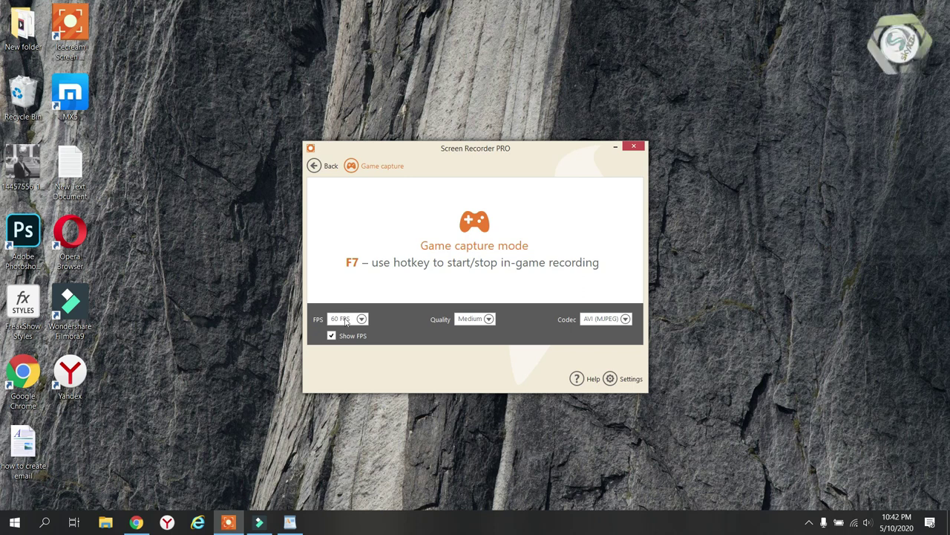
{"action": "left_click", "coordinate": [488, 320]}
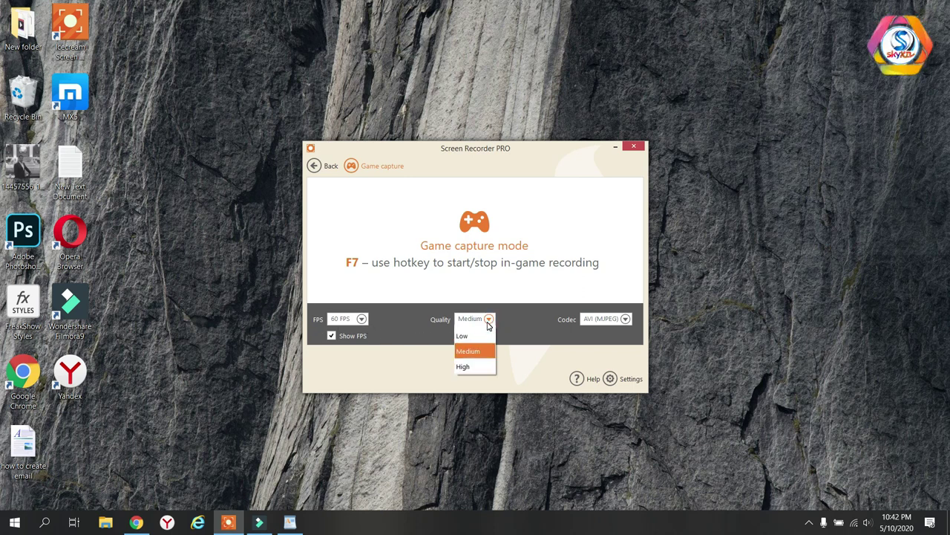
{"action": "left_click", "coordinate": [488, 321]}
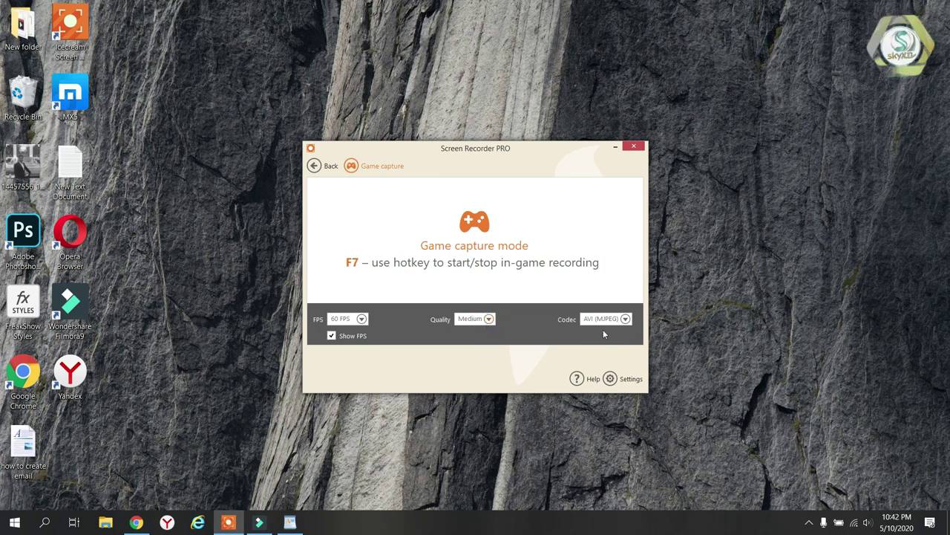
{"action": "left_click", "coordinate": [627, 319]}
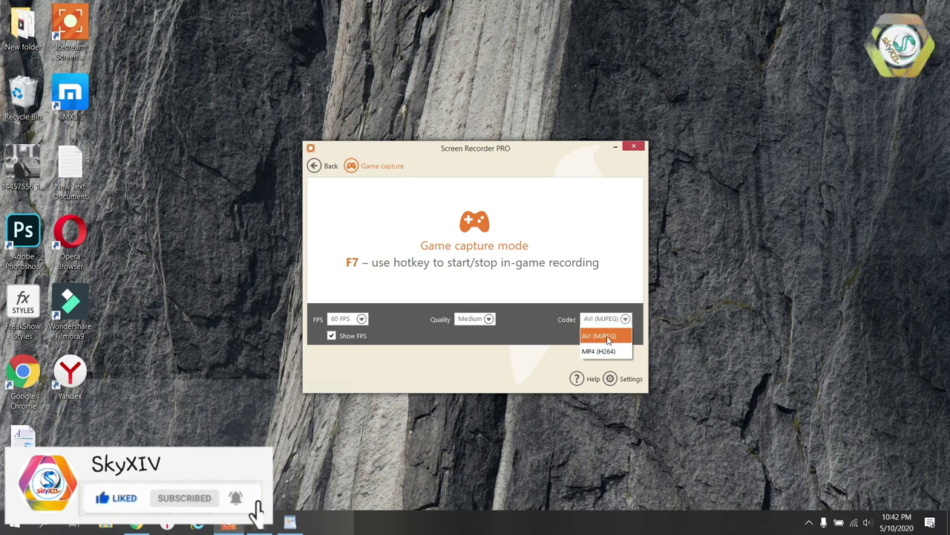
{"action": "left_click", "coordinate": [617, 296]}
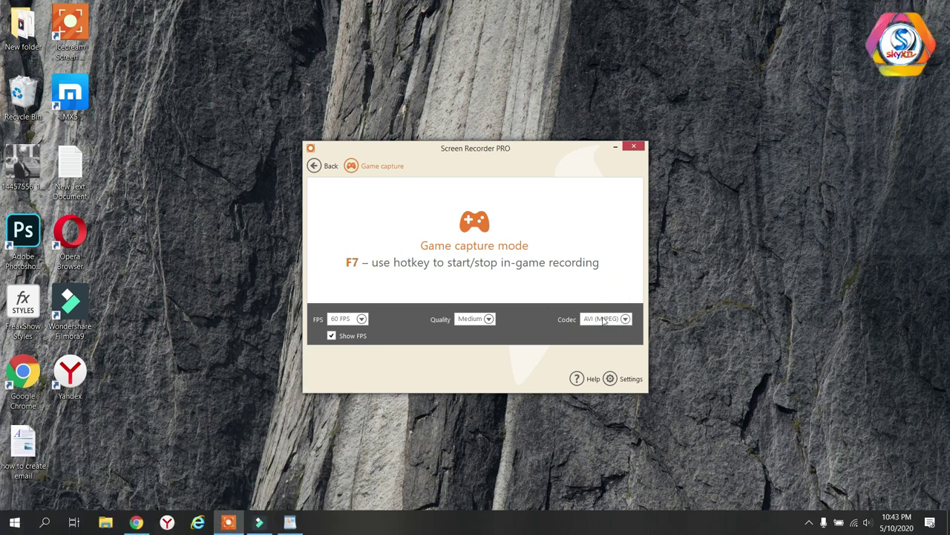
{"action": "left_click", "coordinate": [318, 166]}
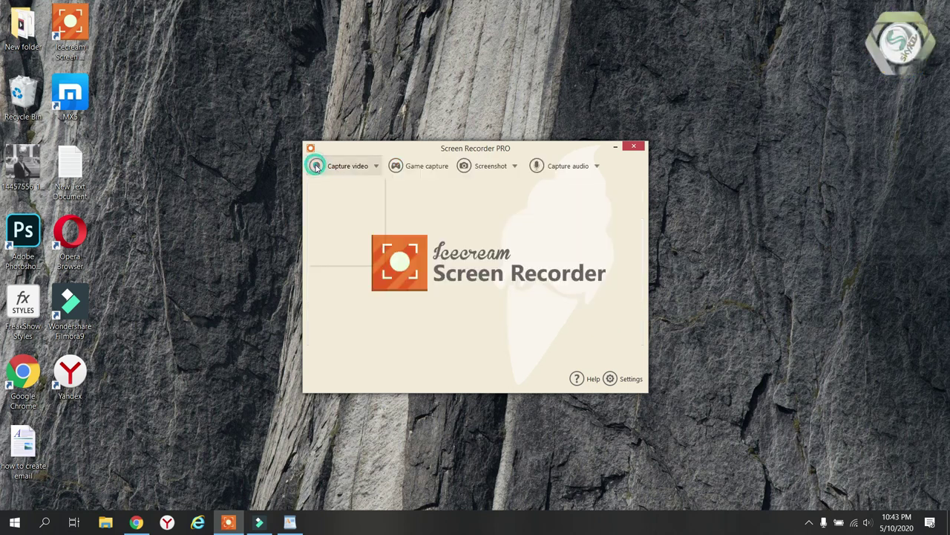
- Review the available screenshot capture modes, from fullscreen to area auto detection
{"action": "left_click", "coordinate": [513, 168]}
{"action": "left_click", "coordinate": [515, 168]}
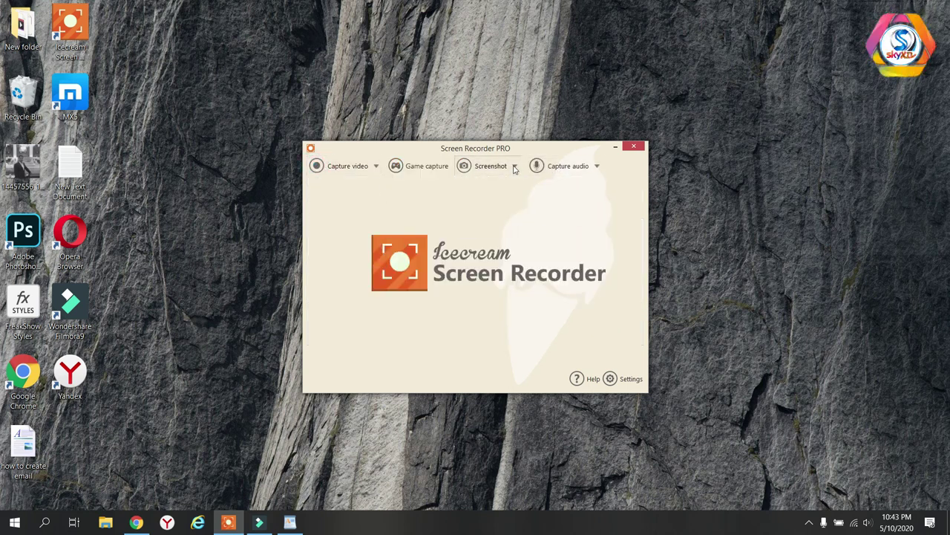
{"action": "left_click", "coordinate": [515, 168]}
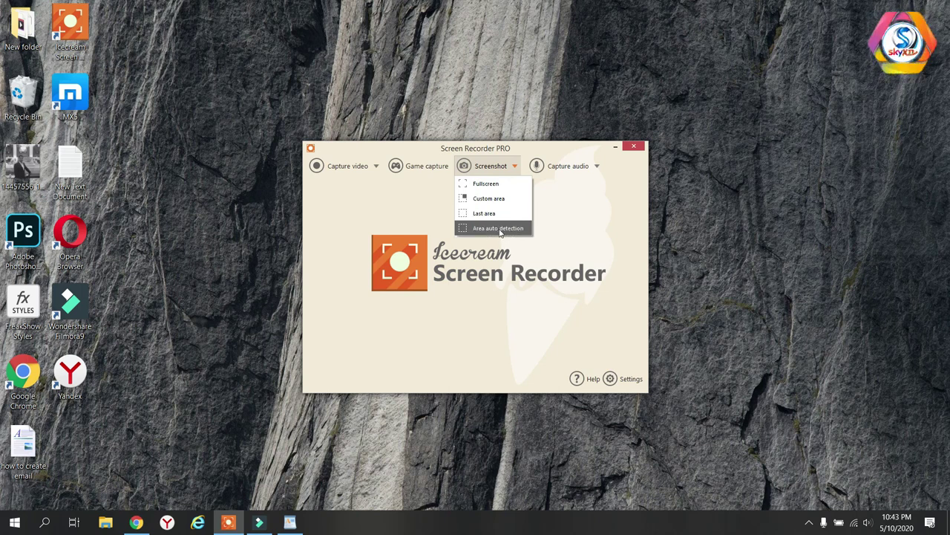
{"action": "left_click", "coordinate": [496, 160]}
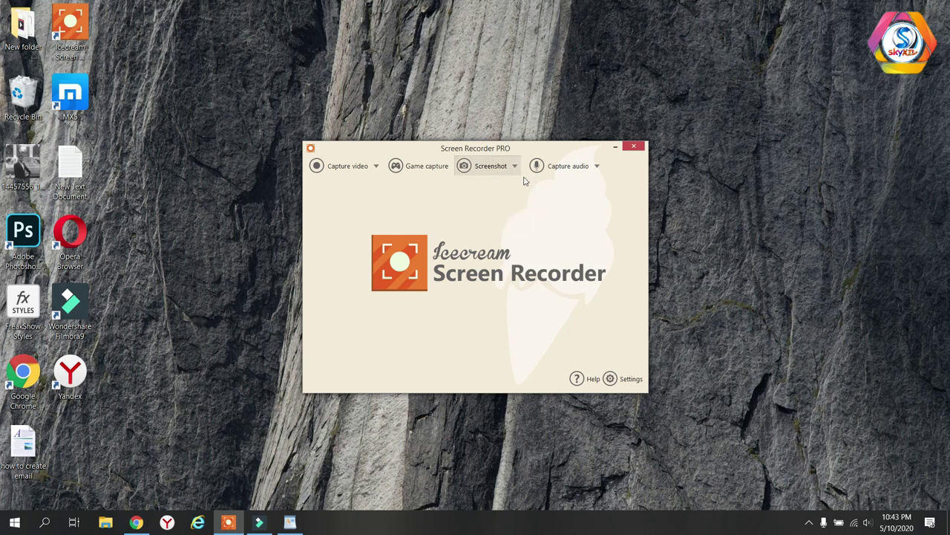
{"action": "left_click", "coordinate": [520, 169]}
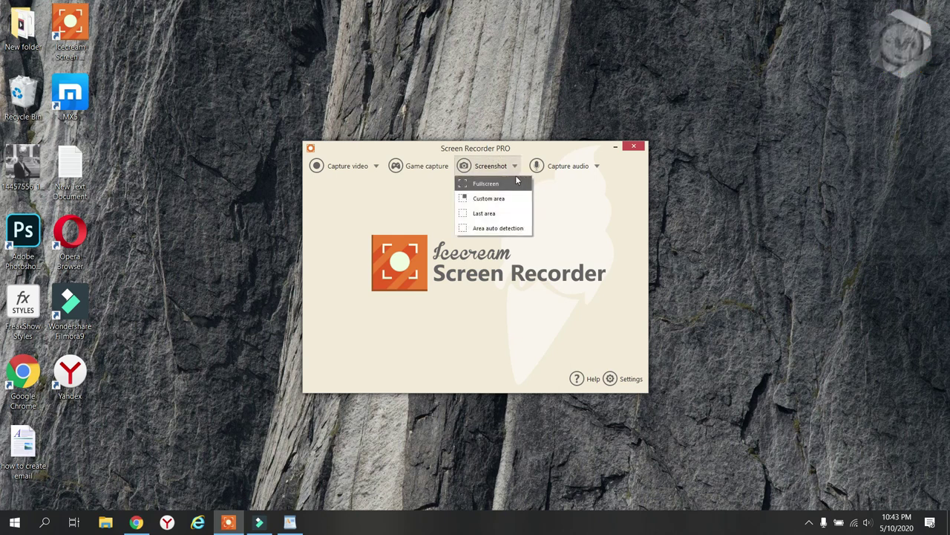
- Review the bitrate choices offered for audio capture
{"action": "left_click", "coordinate": [534, 170]}
{"action": "left_click", "coordinate": [568, 169]}
{"action": "left_click", "coordinate": [596, 166]}
{"action": "left_click", "coordinate": [572, 171]}
{"action": "left_click", "coordinate": [572, 175]}
{"action": "left_click", "coordinate": [569, 180]}
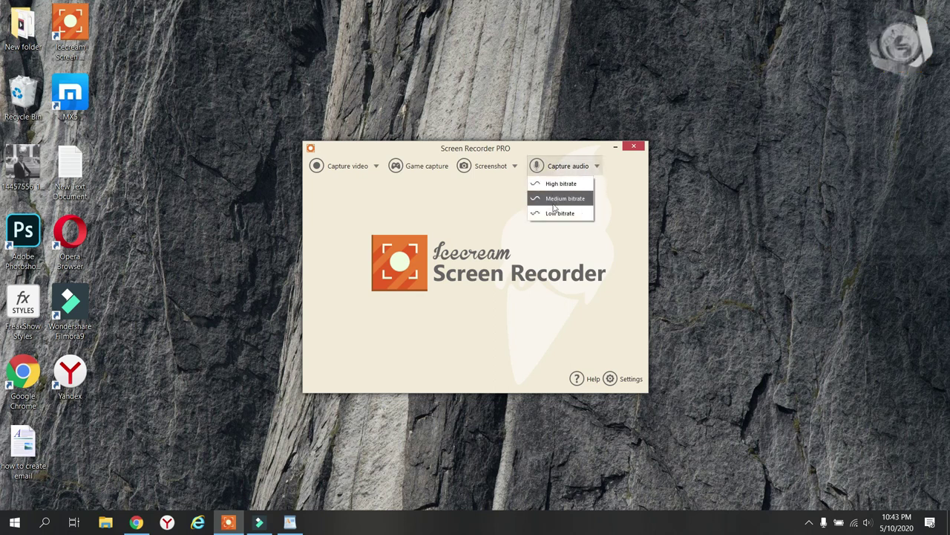
{"action": "left_click", "coordinate": [586, 184]}
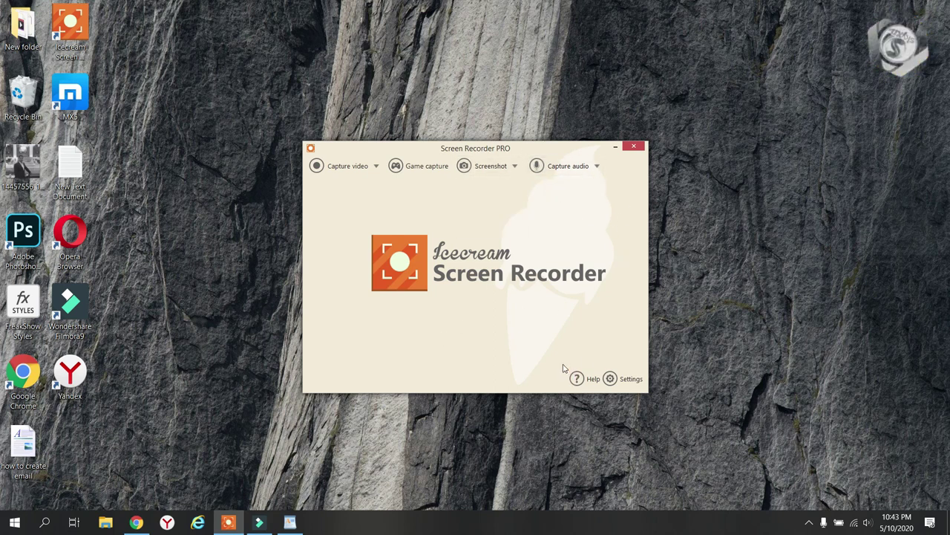
- Open the recorder's settings and review the system options, screenshot format and save locations
{"action": "left_click", "coordinate": [631, 379]}
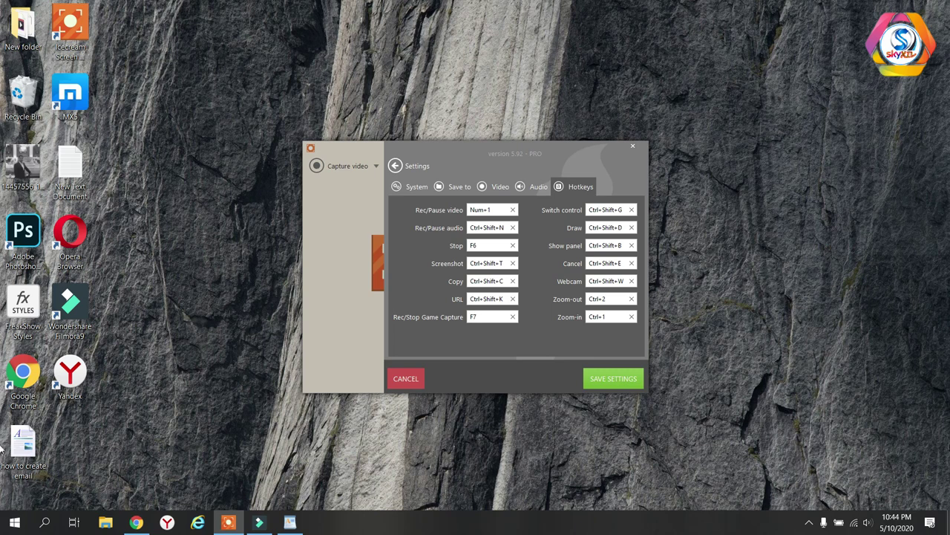
{"action": "left_click", "coordinate": [415, 190]}
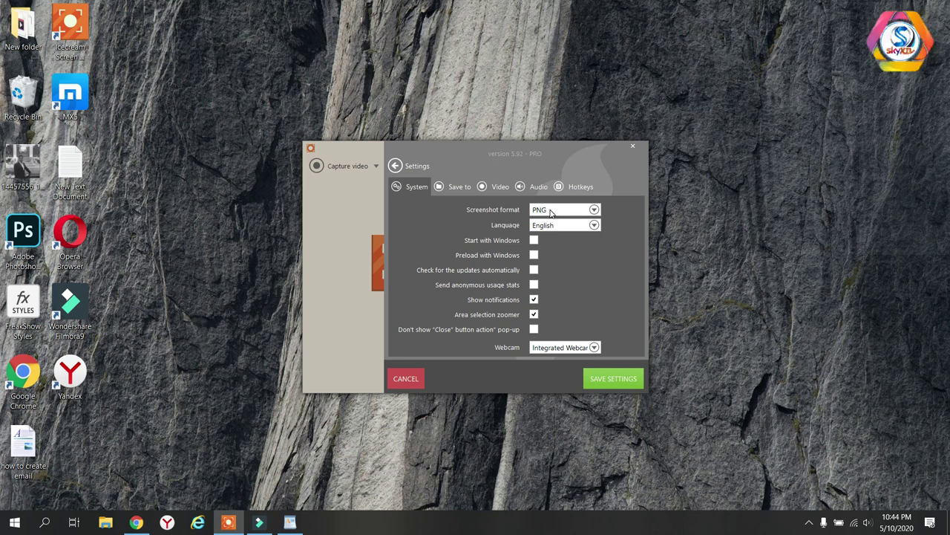
{"action": "left_click", "coordinate": [595, 210]}
{"action": "left_click", "coordinate": [568, 221]}
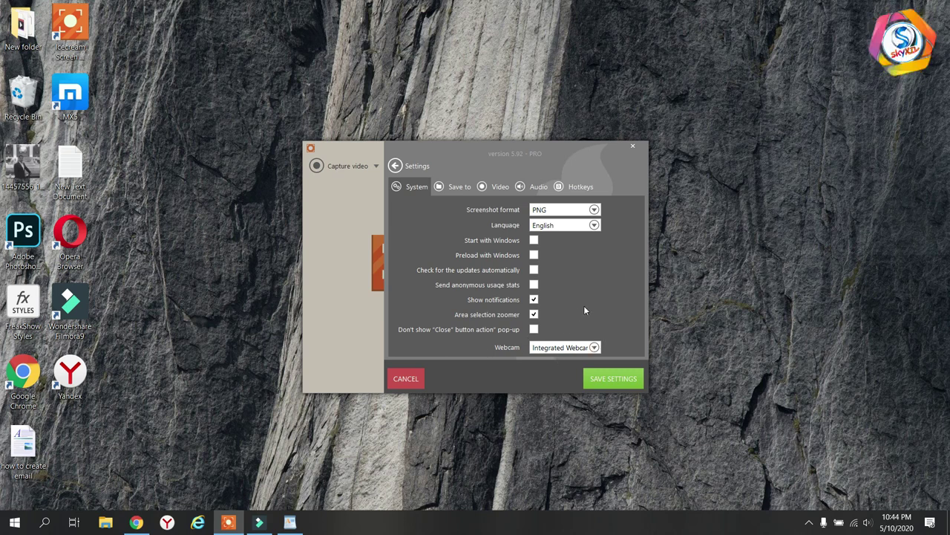
{"action": "left_click", "coordinate": [447, 188]}
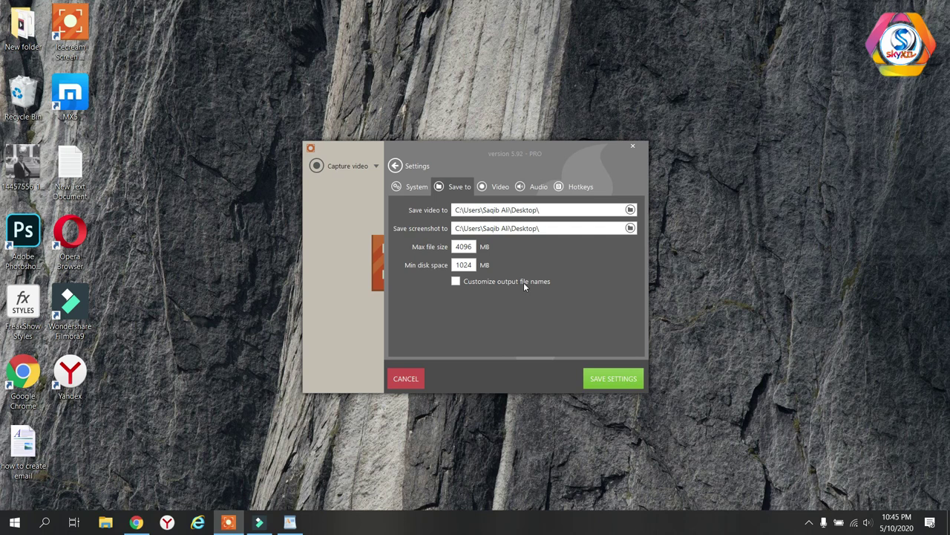
- Review the available video formats in the video settings and choose High as the video quality
{"action": "left_click", "coordinate": [499, 188]}
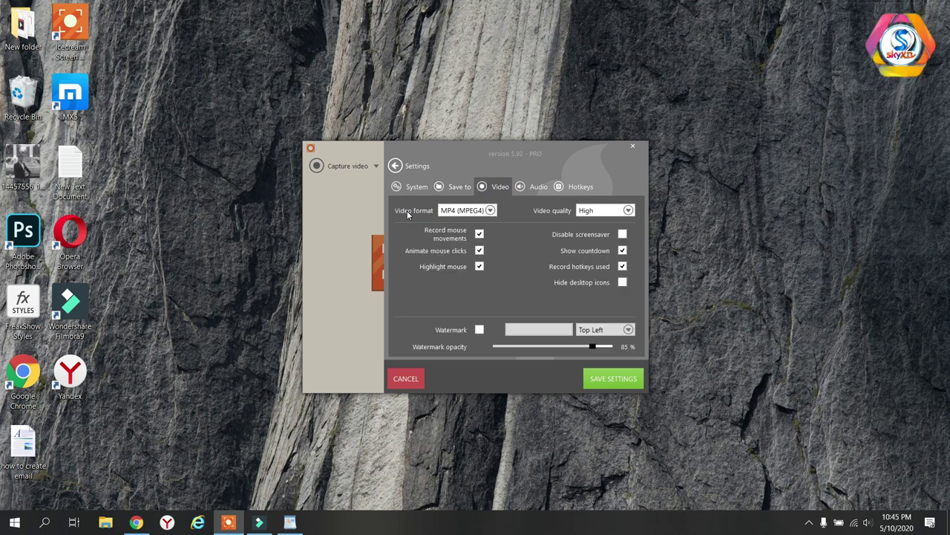
{"action": "left_click", "coordinate": [490, 211]}
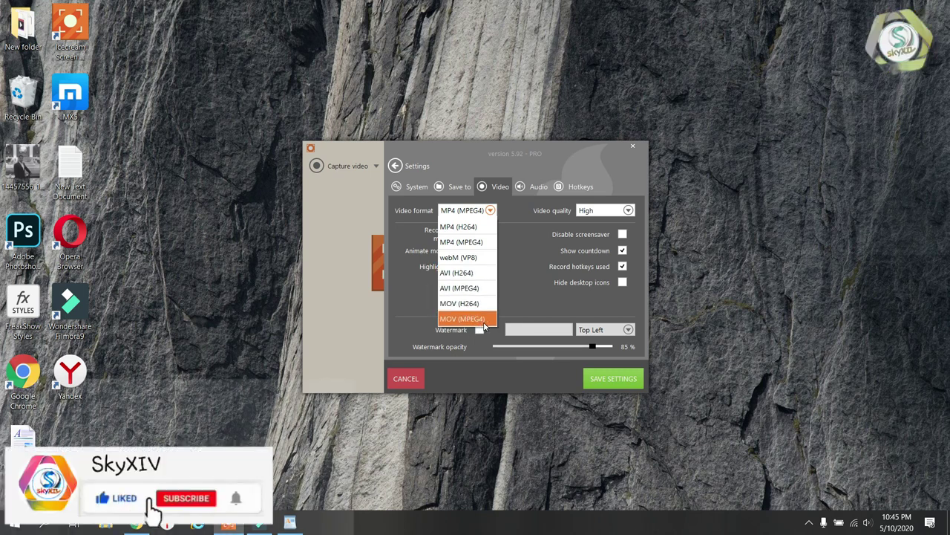
{"action": "left_click", "coordinate": [510, 247]}
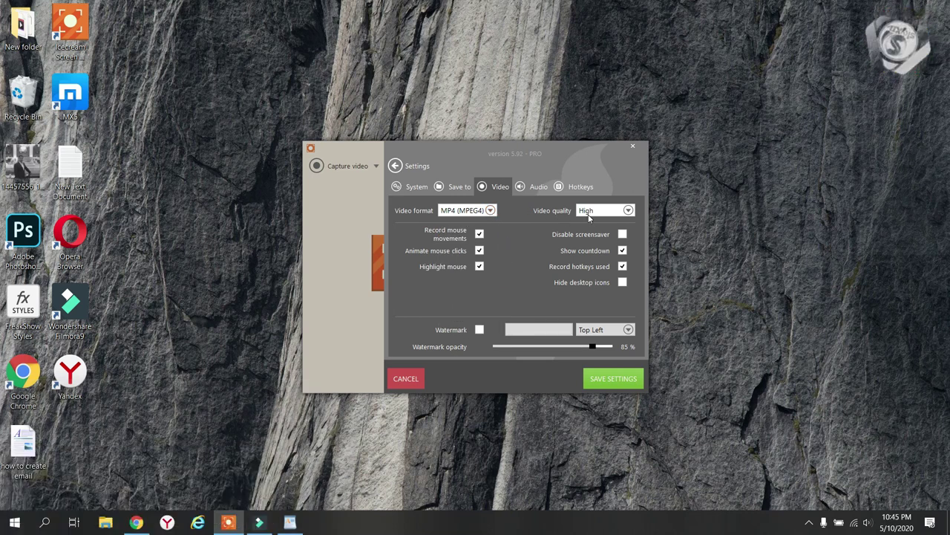
{"action": "left_click", "coordinate": [628, 210]}
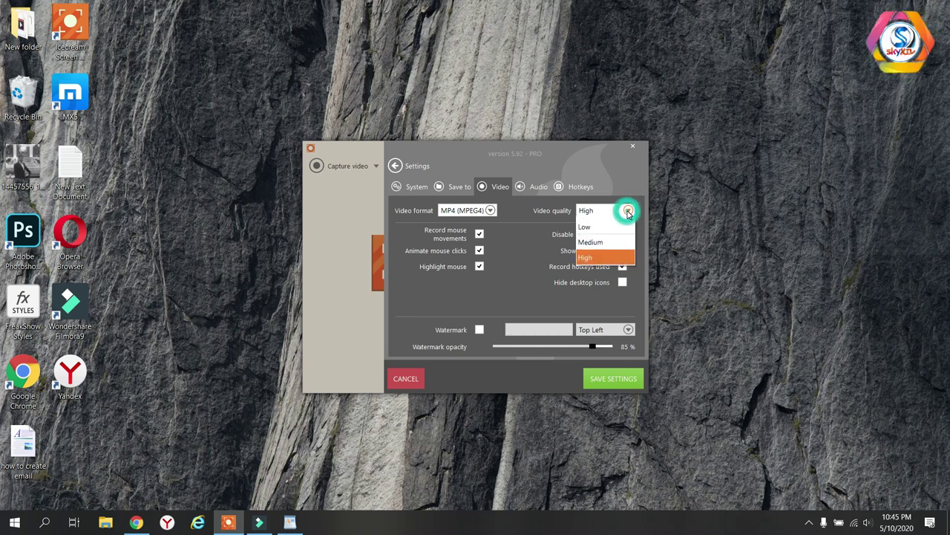
{"action": "left_click", "coordinate": [624, 260]}
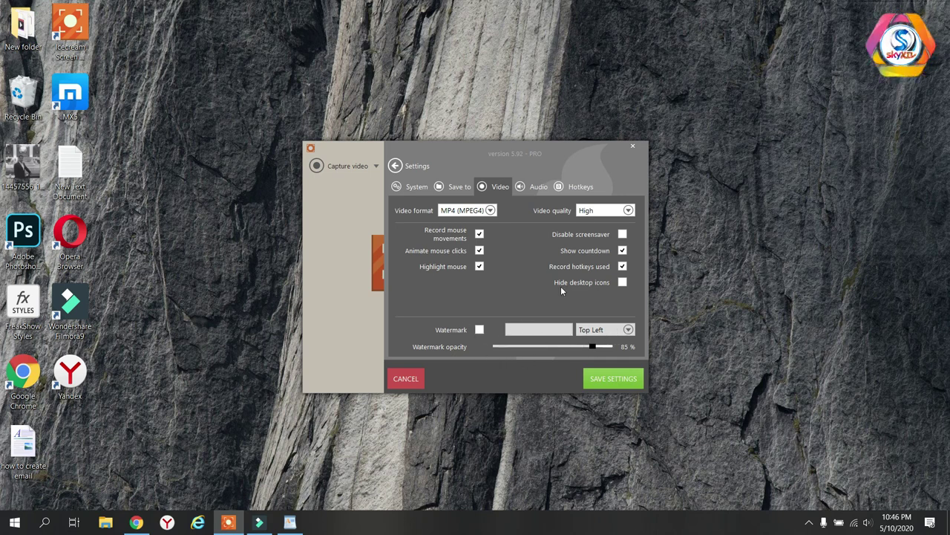
- Check the audio recording and hotkey settings and save the settings
{"action": "left_click", "coordinate": [540, 186]}
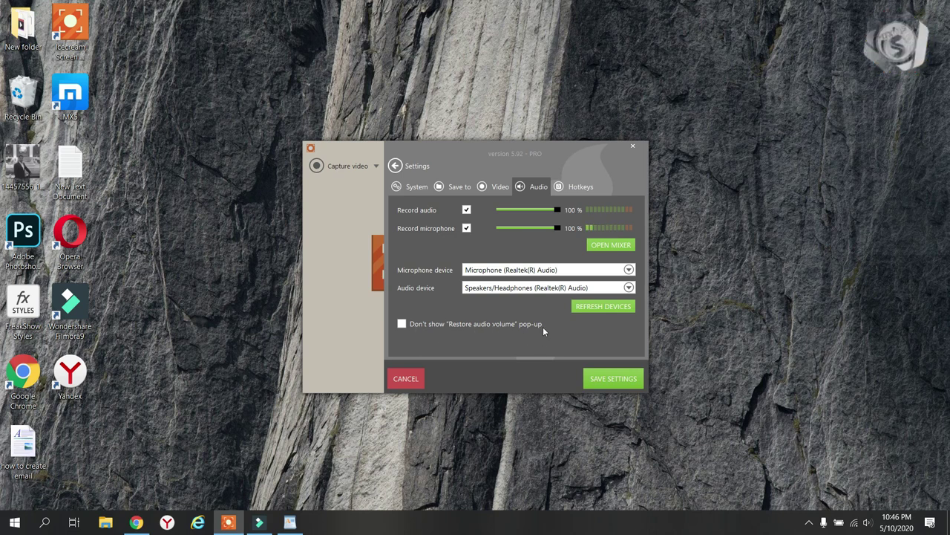
{"action": "left_click", "coordinate": [578, 188]}
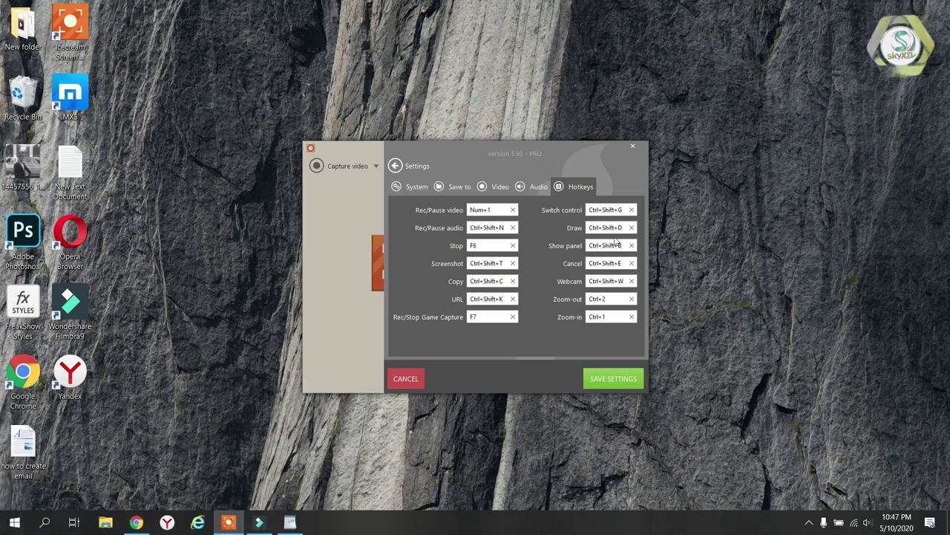
{"action": "left_click", "coordinate": [604, 380]}
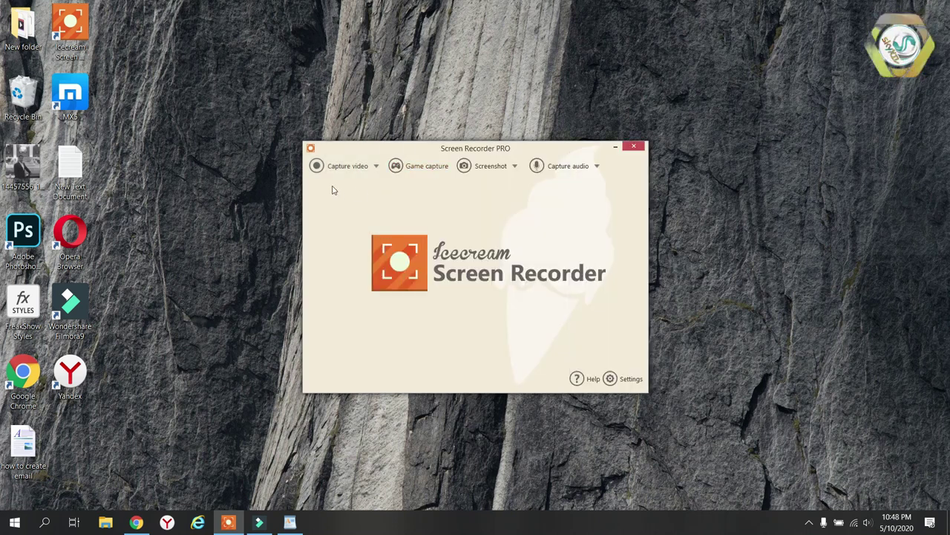
- Start a fullscreen video recording at 1920x1080
{"action": "left_click", "coordinate": [350, 169]}
{"action": "left_click", "coordinate": [345, 167]}
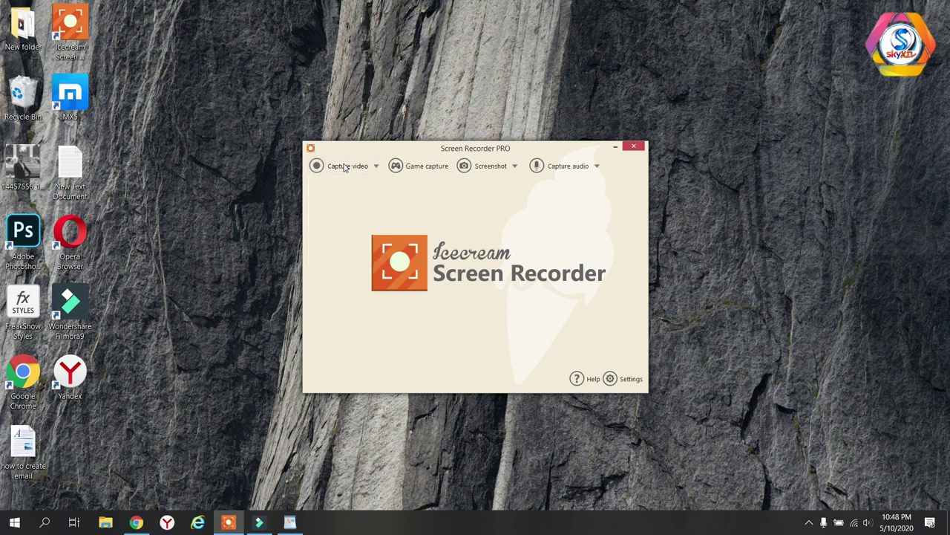
{"action": "left_click", "coordinate": [340, 166]}
{"action": "left_click", "coordinate": [337, 191]}
{"action": "left_click", "coordinate": [355, 166]}
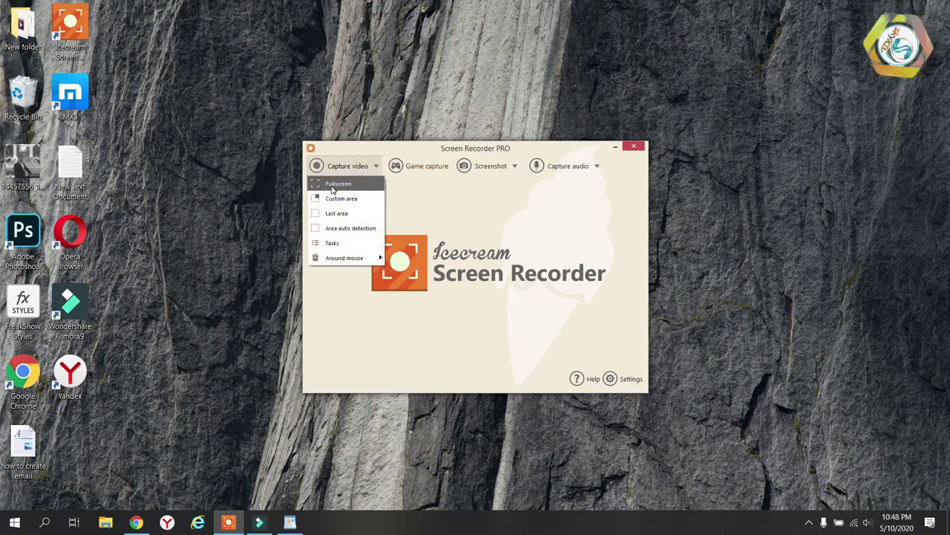
{"action": "left_click", "coordinate": [332, 190]}
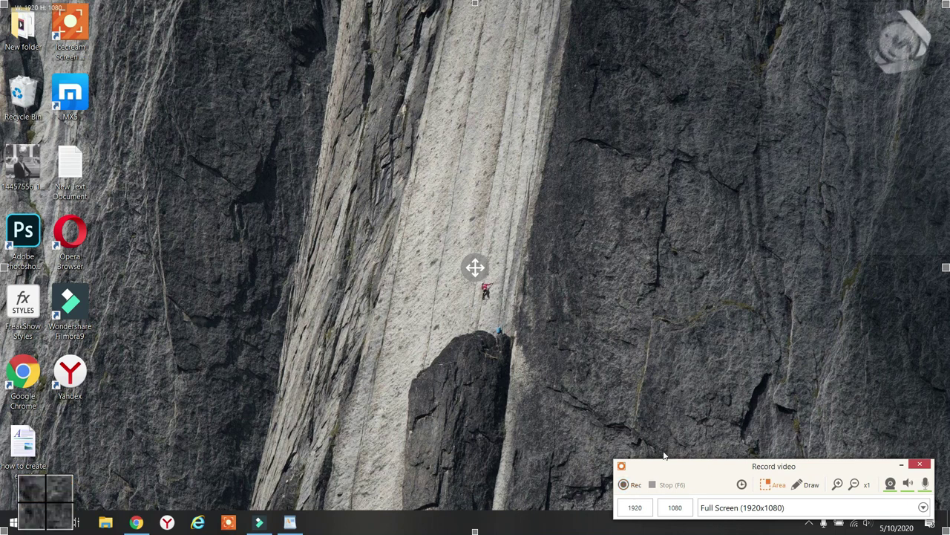
{"action": "left_click", "coordinate": [631, 486]}
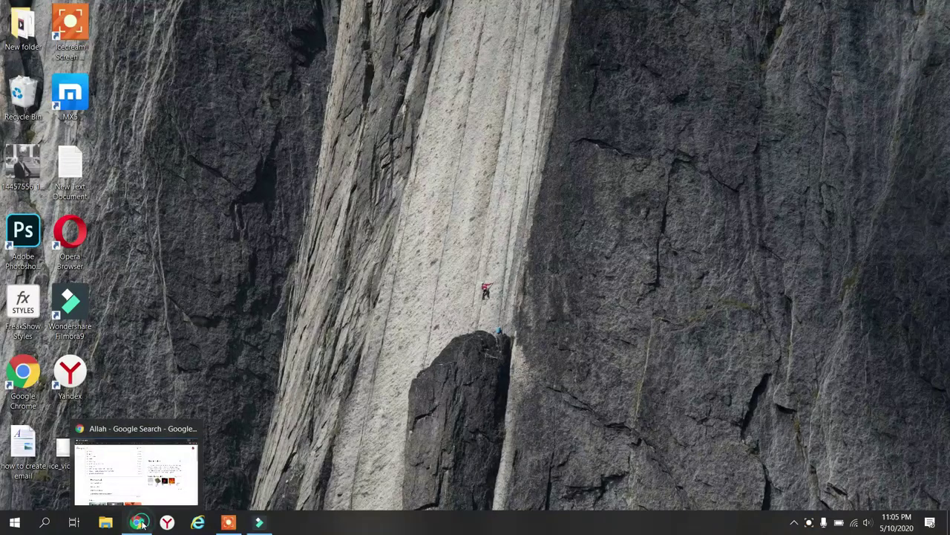
- Switch to Chrome, search Google for "Allah" and open the muslimmatters.org picture from the image results
{"action": "left_click", "coordinate": [141, 523]}
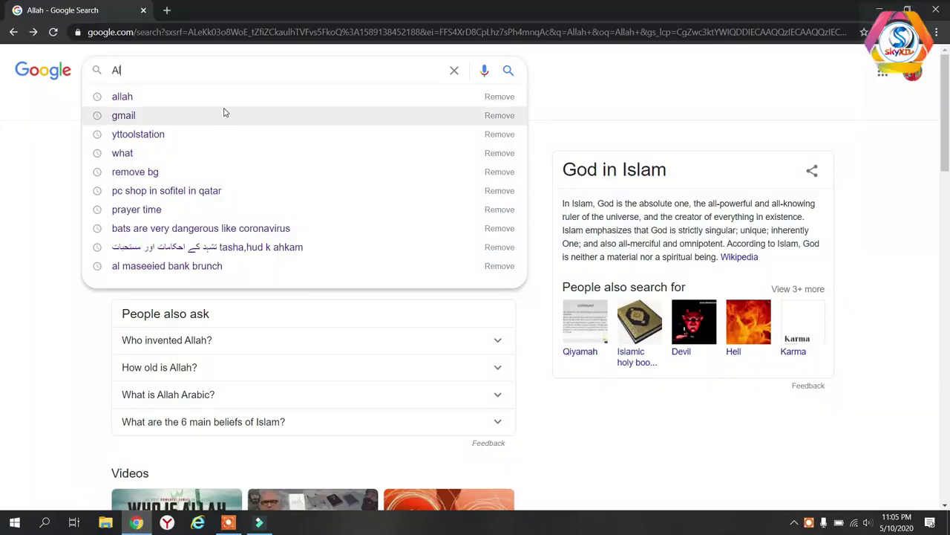
{"action": "type", "text": "lah"}
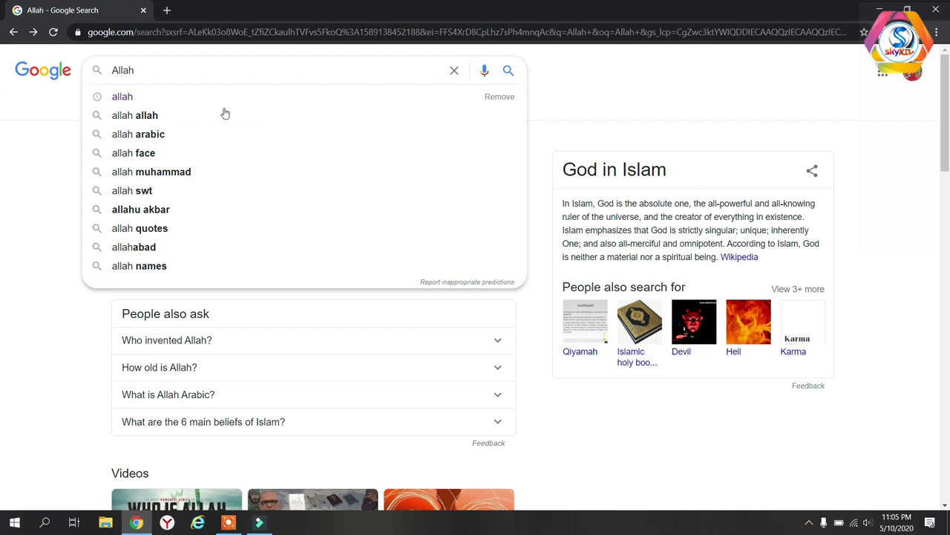
{"action": "key", "text": "Return"}
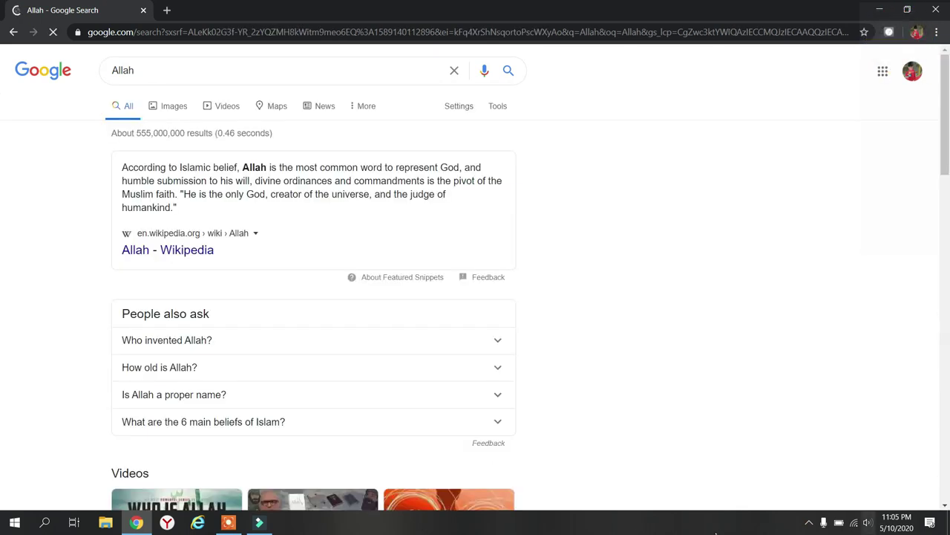
{"action": "left_click", "coordinate": [171, 107]}
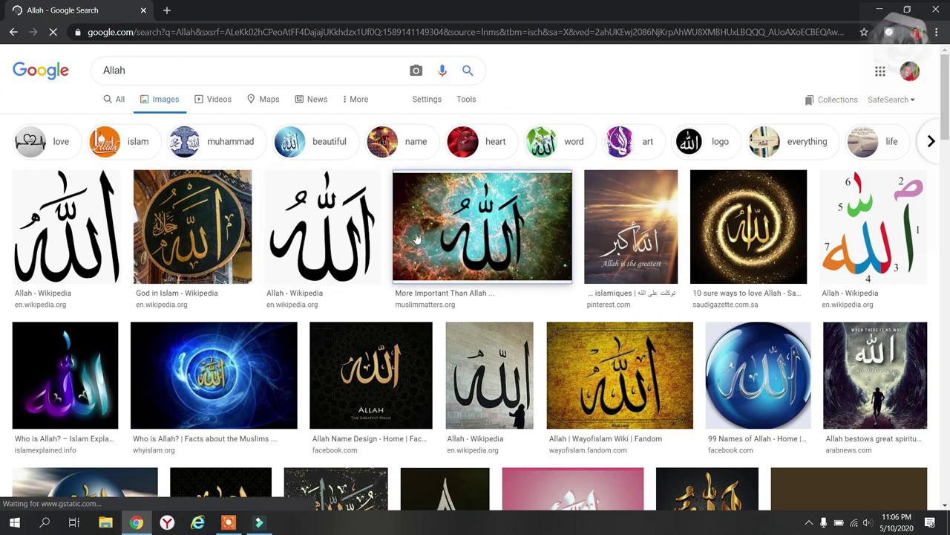
{"action": "left_click", "coordinate": [453, 239]}
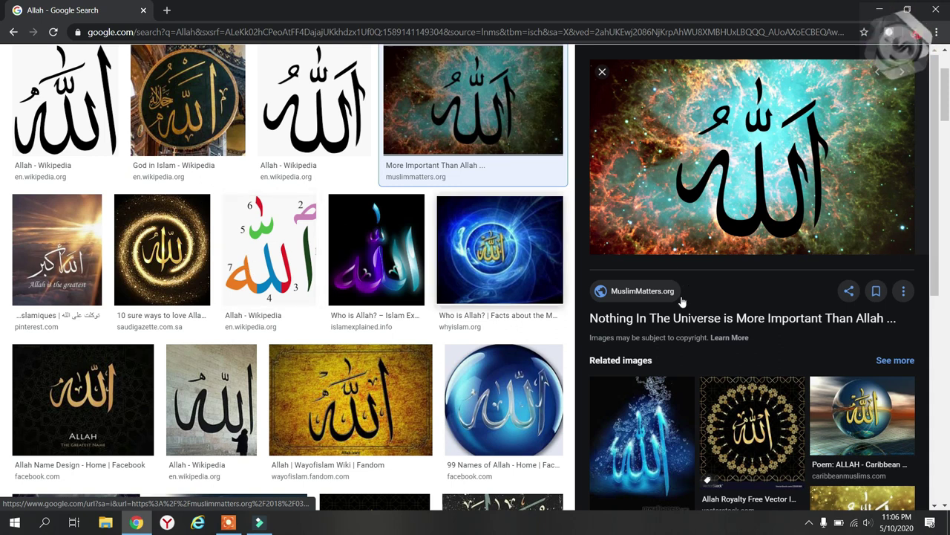
- Minimize the browser and stop the running fullscreen recording
{"action": "left_click", "coordinate": [879, 10]}
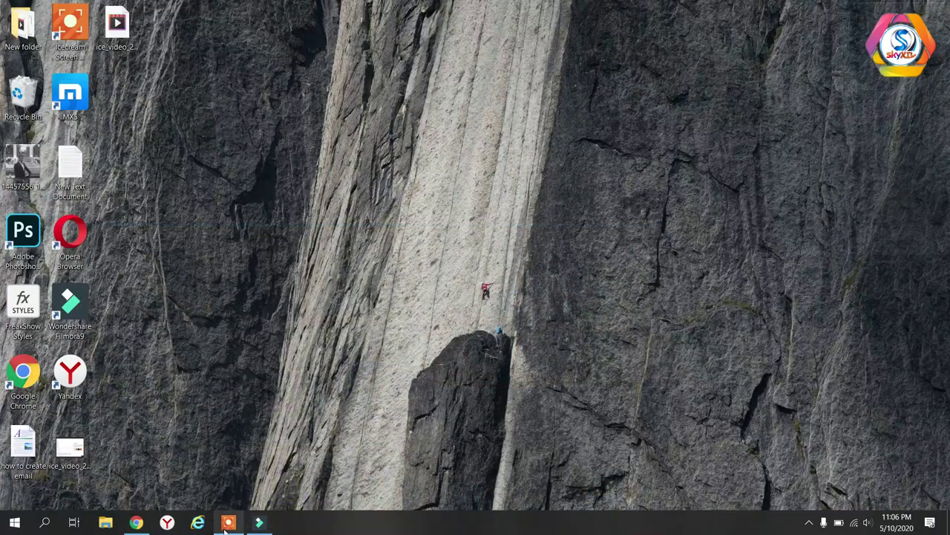
{"action": "left_click", "coordinate": [226, 523]}
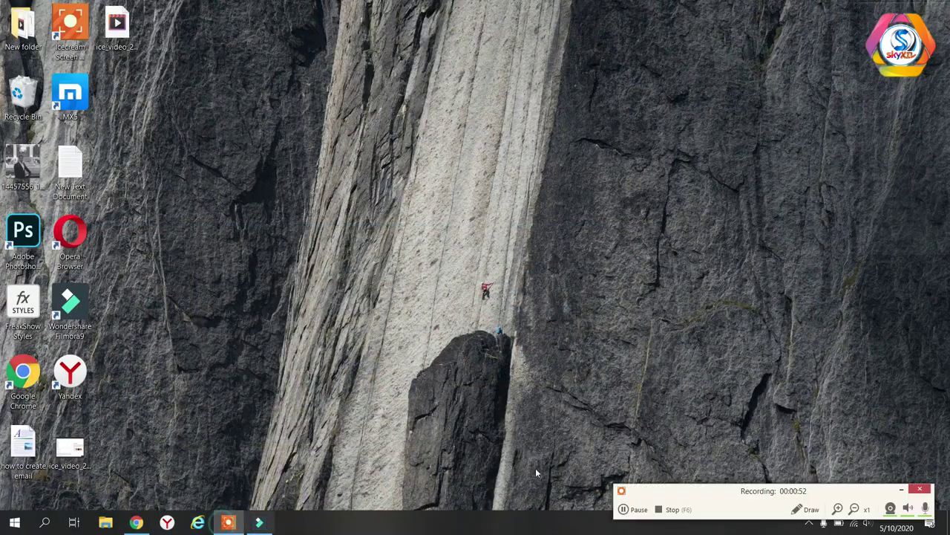
{"action": "left_click", "coordinate": [666, 511]}
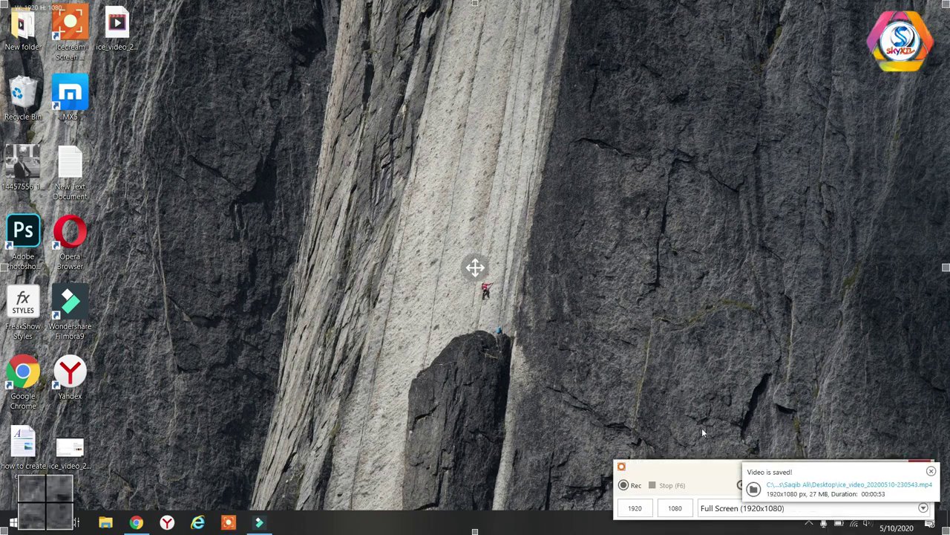
{"action": "left_click", "coordinate": [820, 486]}
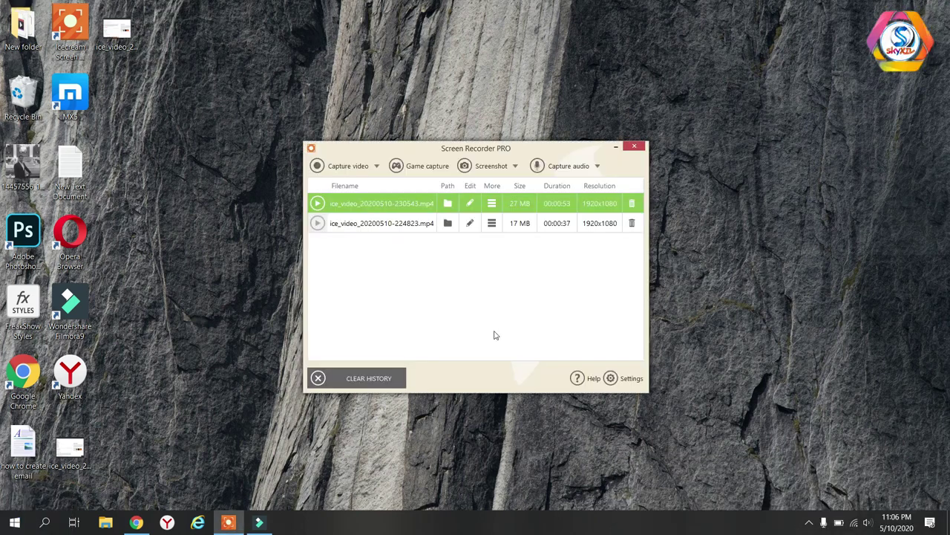
{"action": "left_click", "coordinate": [424, 205]}
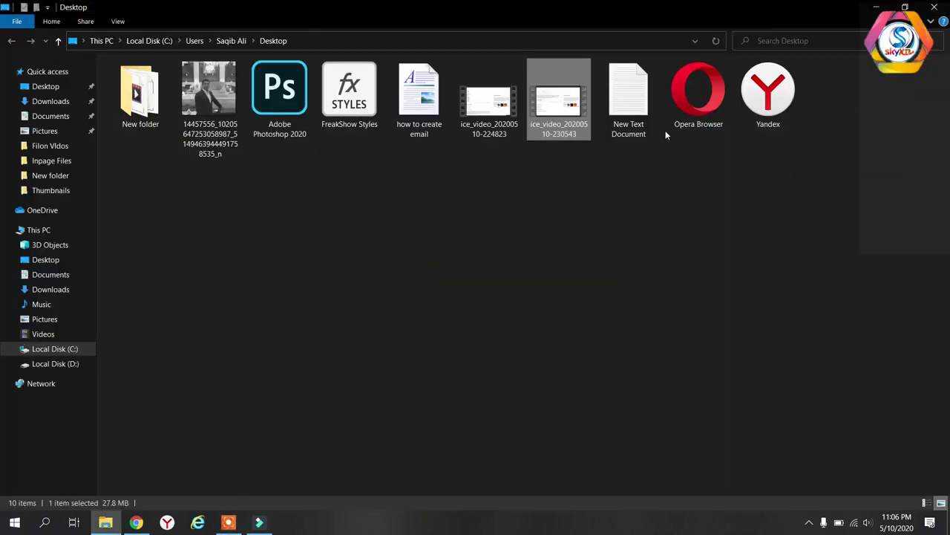
{"action": "double_click", "coordinate": [565, 104]}
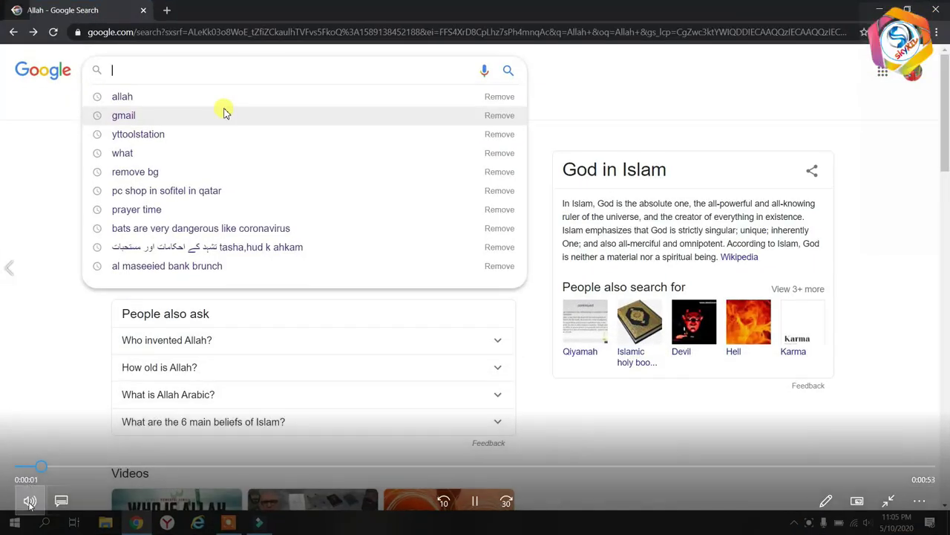
{"action": "left_click", "coordinate": [29, 500]}
{"action": "left_click", "coordinate": [24, 460]}
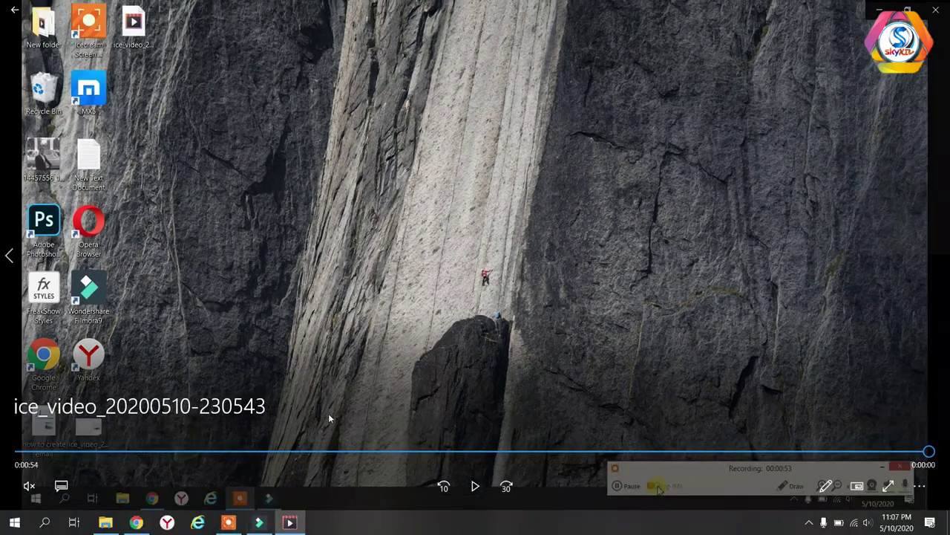
{"action": "left_click", "coordinate": [935, 10]}
{"action": "left_click", "coordinate": [936, 6]}
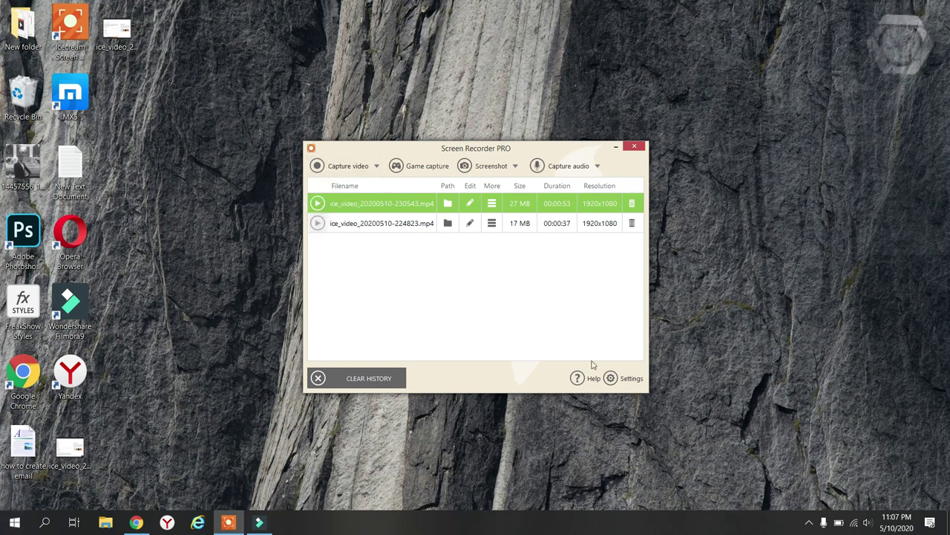
- Set up a fullscreen video capture and draw a red rectangle around the MX5 desktop icon
{"action": "left_click", "coordinate": [349, 166]}
{"action": "left_click", "coordinate": [339, 184]}
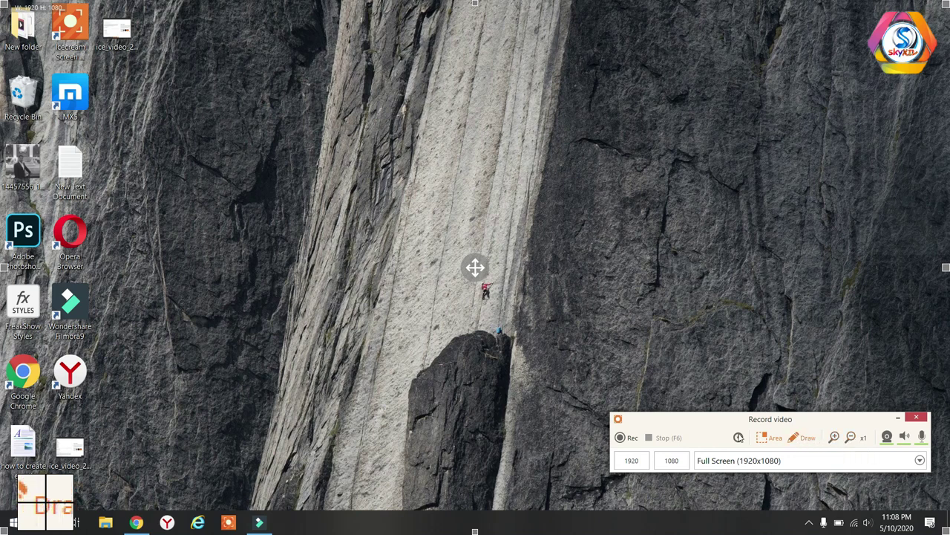
{"action": "left_click", "coordinate": [808, 440]}
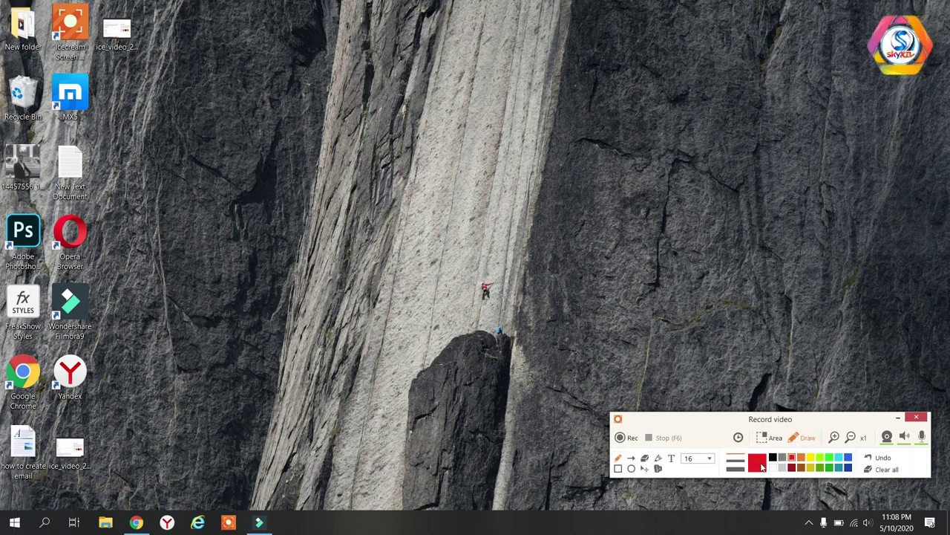
{"action": "left_click", "coordinate": [618, 468]}
{"action": "left_click_drag", "start_coordinate": [46, 65], "coordinate": [65, 118]}
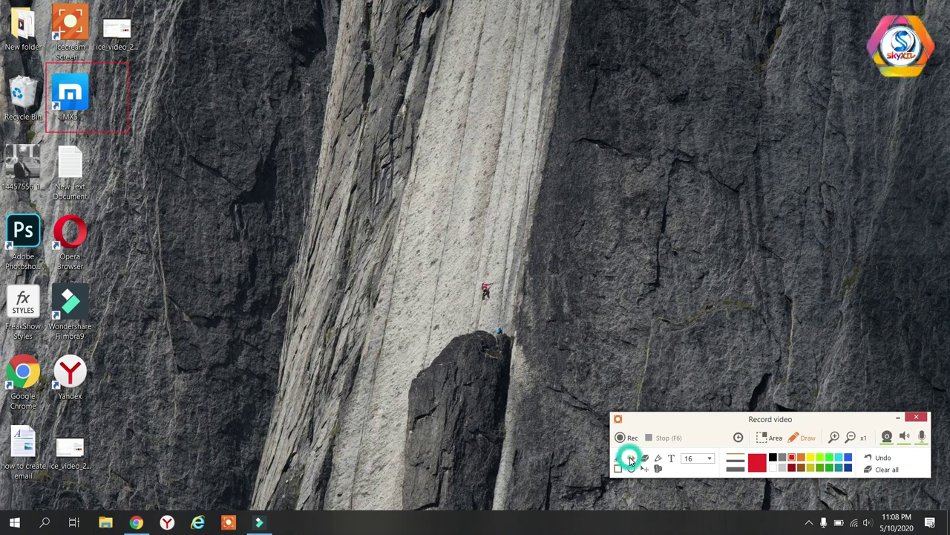
- Draw a red arrow pointing to the Yandex icon and a light blue ellipse around the Opera Browser icon
{"action": "left_click_drag", "start_coordinate": [189, 416], "coordinate": [86, 380]}
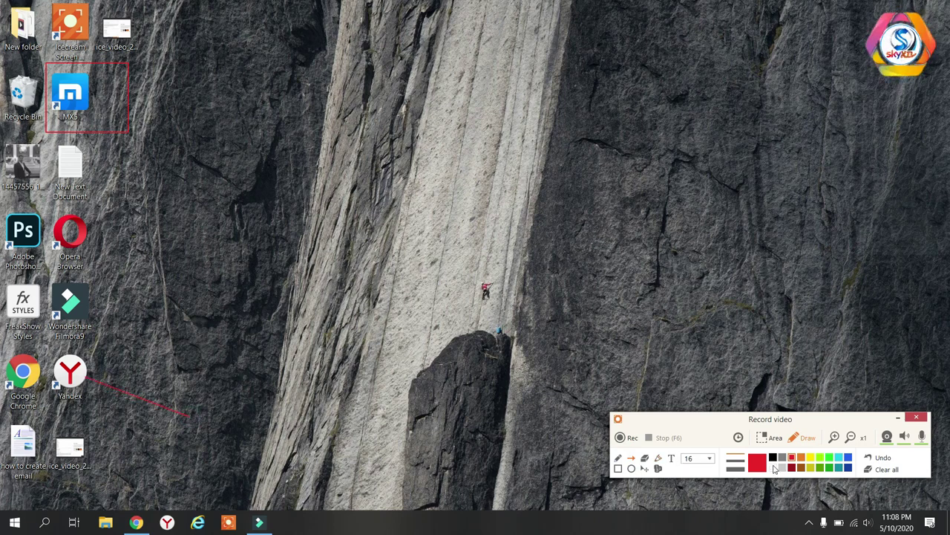
{"action": "left_click", "coordinate": [631, 469]}
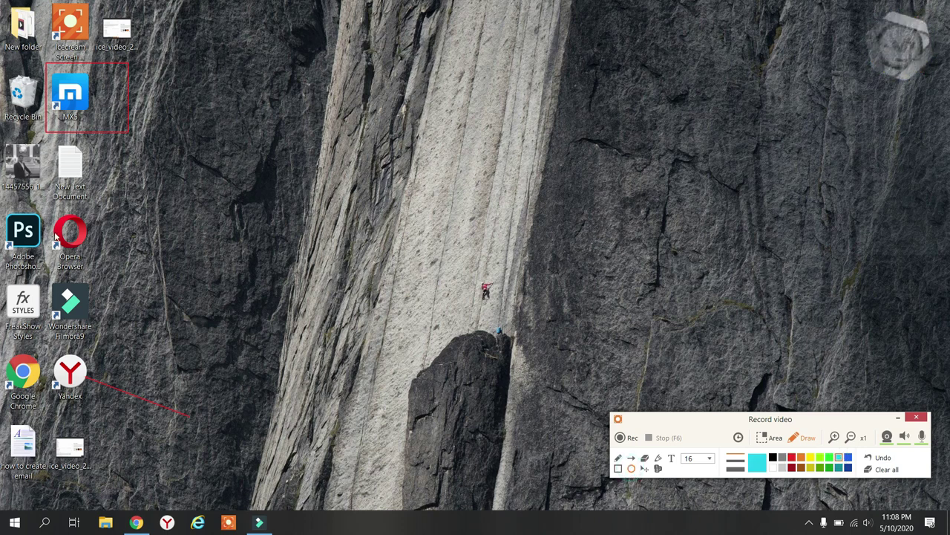
{"action": "left_click_drag", "start_coordinate": [46, 231], "coordinate": [89, 269]}
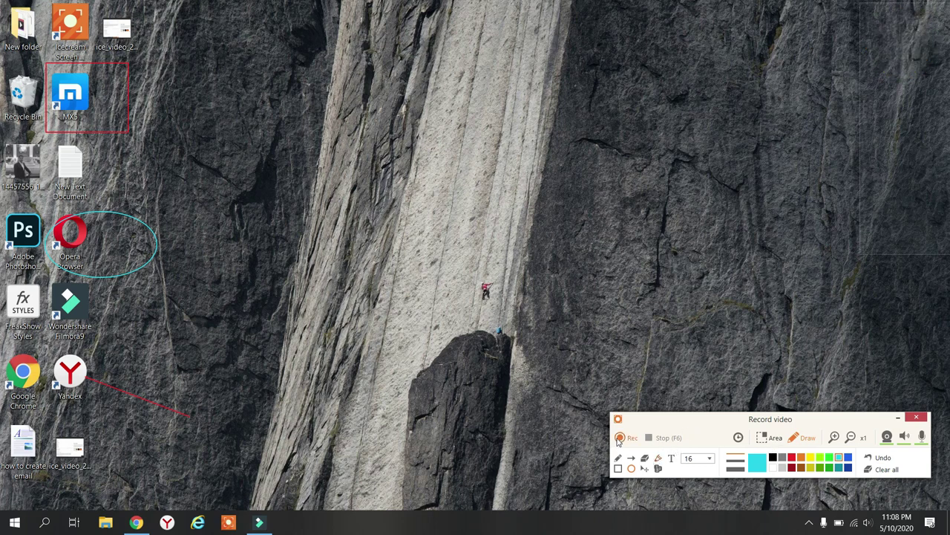
- Clear all the on-screen drawings and close the video recording controls
{"action": "left_click", "coordinate": [884, 471]}
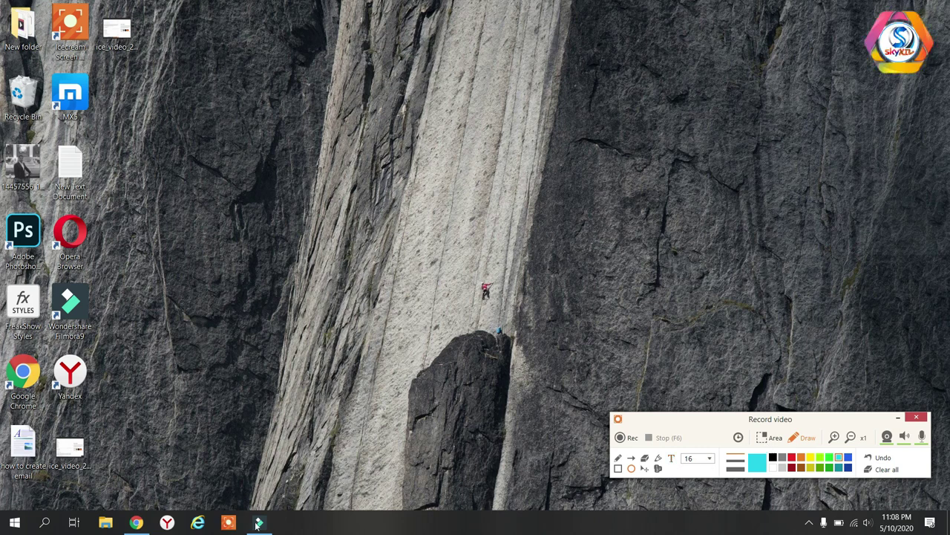
{"action": "left_click", "coordinate": [914, 418]}
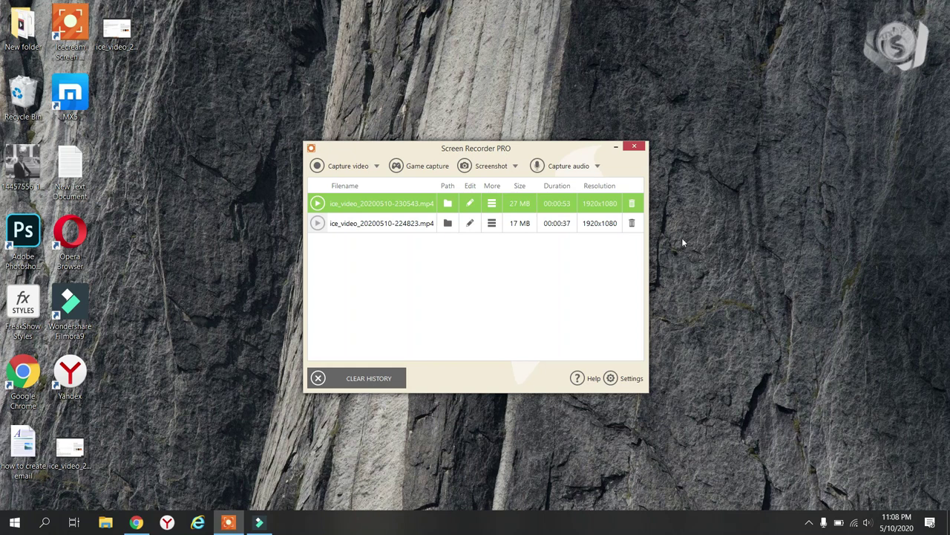
- Clear the recorder's capture history and check the audio capture options
{"action": "left_click", "coordinate": [361, 380]}
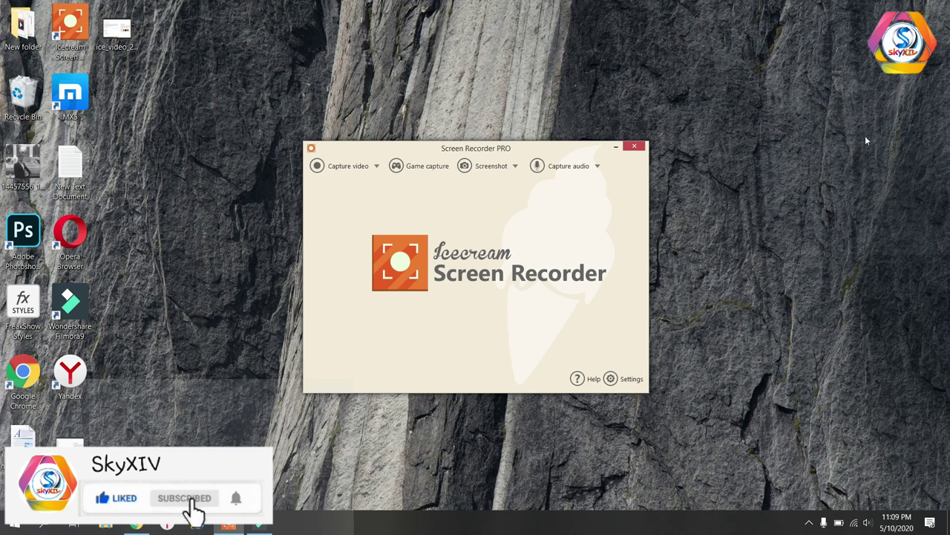
{"action": "left_click", "coordinate": [568, 166]}
{"action": "left_click", "coordinate": [520, 254]}
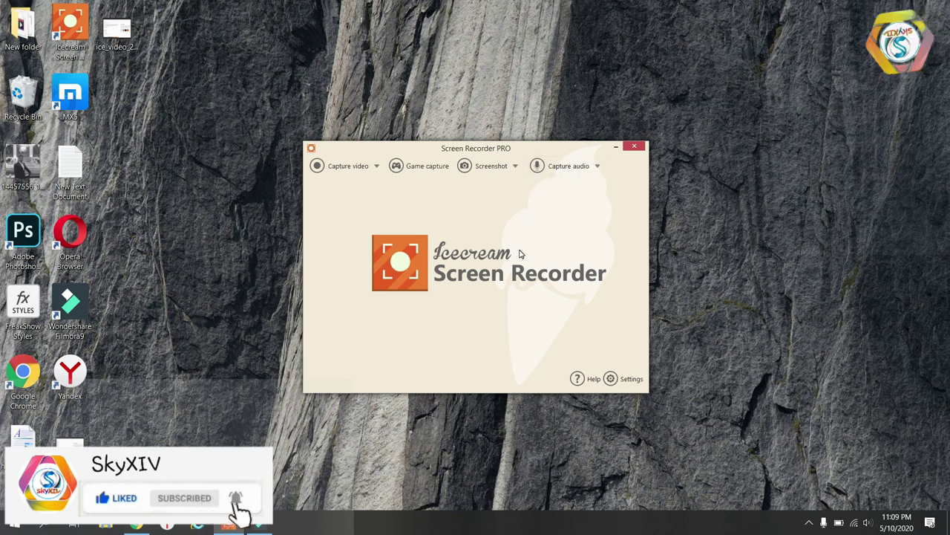